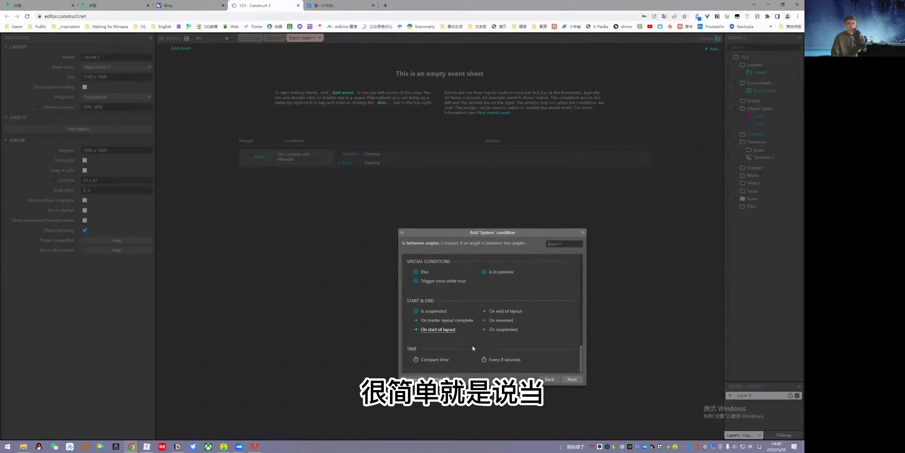
# Add an event with the Touch object's Is in touch condition instead of a System condition
pyautogui.scroll(3, 435, 264)
pyautogui.click(402, 233)
pyautogui.doubleClick(477, 264)
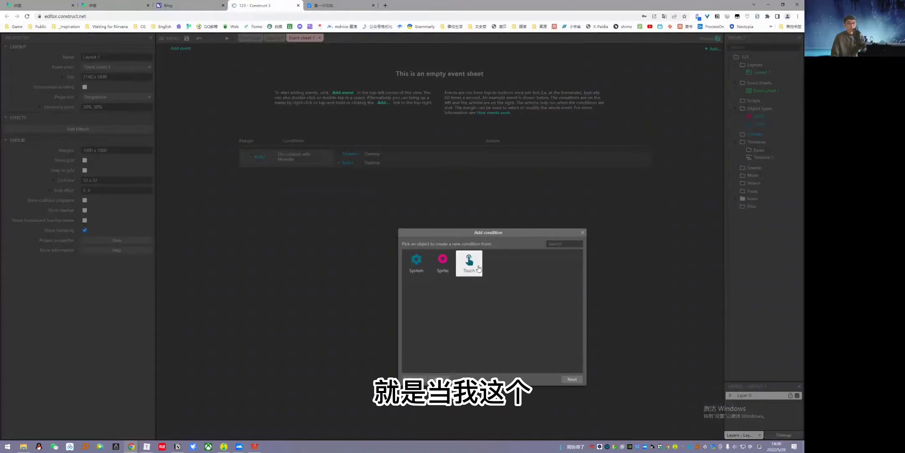
pyautogui.scroll(-1, 464, 331)
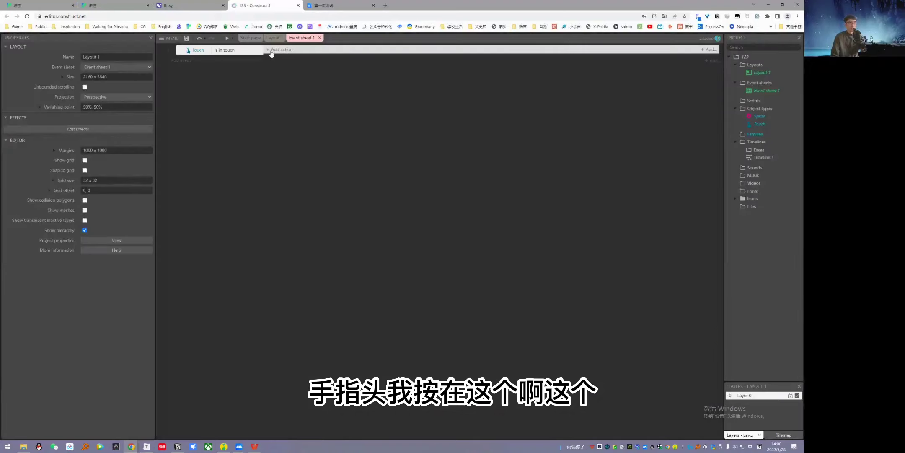
# Add a Set position action for the pink ring Sprite to the Is in touch event
pyautogui.click(272, 53)
pyautogui.doubleClick(443, 260)
pyautogui.write('s')
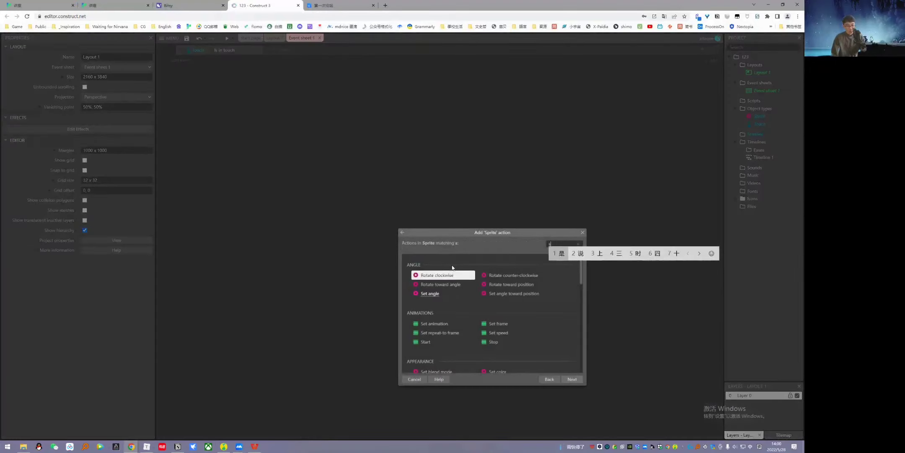
pyautogui.write('et pos')
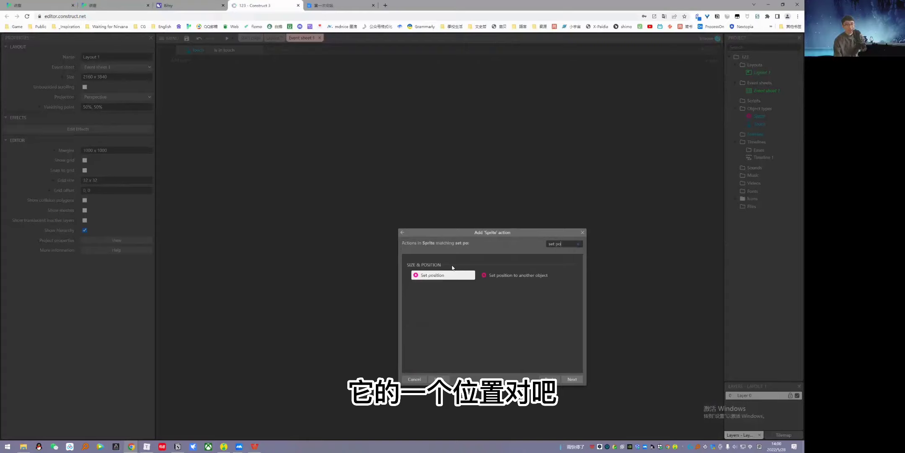
pyautogui.press('Return')
# Set the action's X to Touch.X and its Y to Touch.Y, and finish the action
pyautogui.write('touch.X')
pyautogui.press('Tab')
pyautogui.write('touch.')
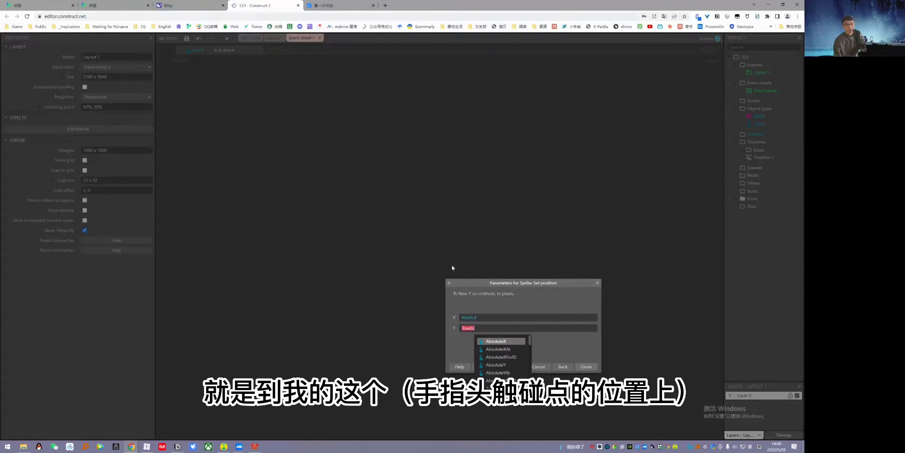
pyautogui.press('Return')
pyautogui.hotkey('shift', 'Tab')
pyautogui.write('Tou')
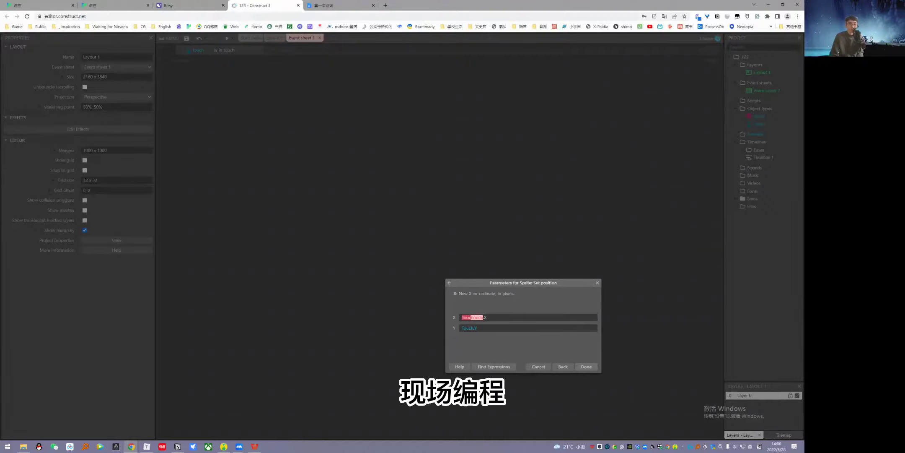
pyautogui.press('BackSpace')
pyautogui.write('h')
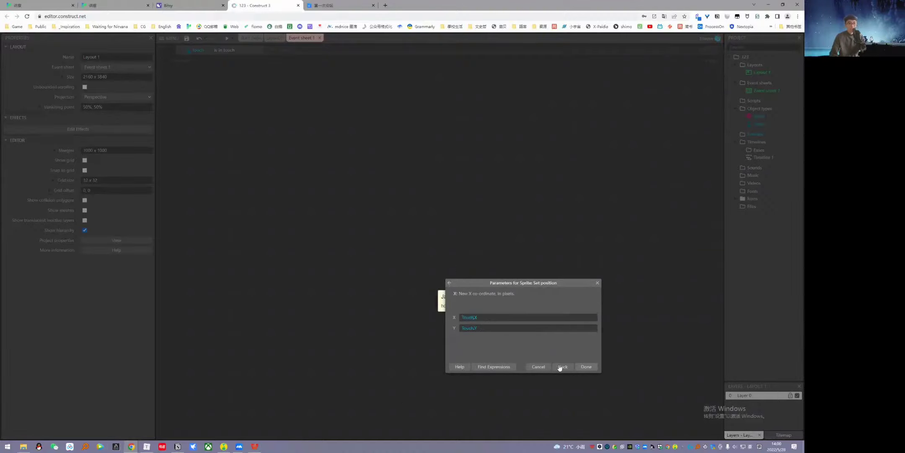
pyautogui.click(586, 367)
# Preview Layout 1 to test the ring's touch movement, and close the preview
pyautogui.click(274, 38)
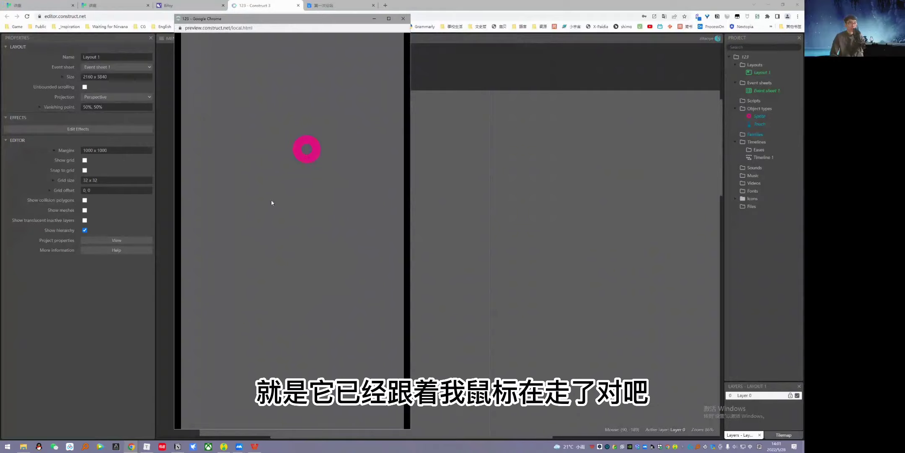
pyautogui.click(403, 18)
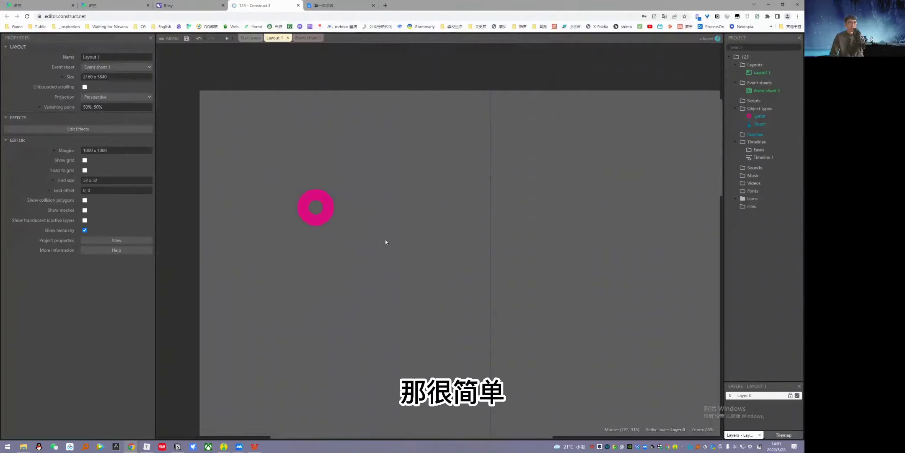
# Insert a second Sprite object into the layout below the pink ring
pyautogui.doubleClick(386, 250)
pyautogui.write('sprite')
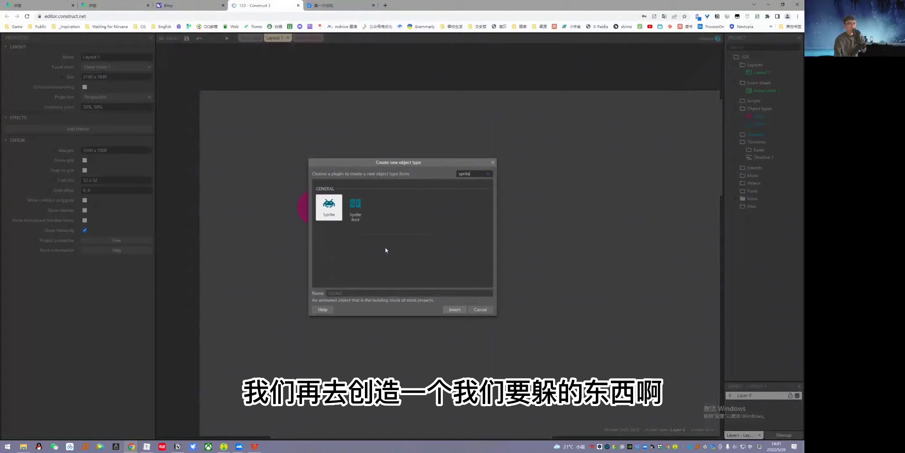
pyautogui.press('Return')
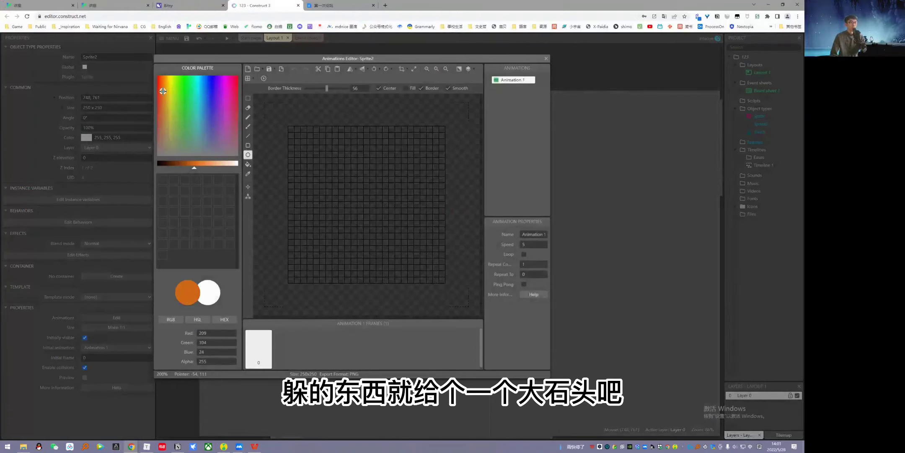
# Draw a filled orange rectangle as the new sprite's image and crop the canvas to about 131 × 125 px
pyautogui.moveTo(323, 168)
pyautogui.mouseDown()
pyautogui.moveTo(418, 238)
pyautogui.moveTo(415, 247)
pyautogui.mouseUp()
pyautogui.hotkey('ctrl', 'z')
pyautogui.click(248, 145)
pyautogui.moveTo(329, 168); pyautogui.dragTo(411, 248)
pyautogui.click(402, 69)
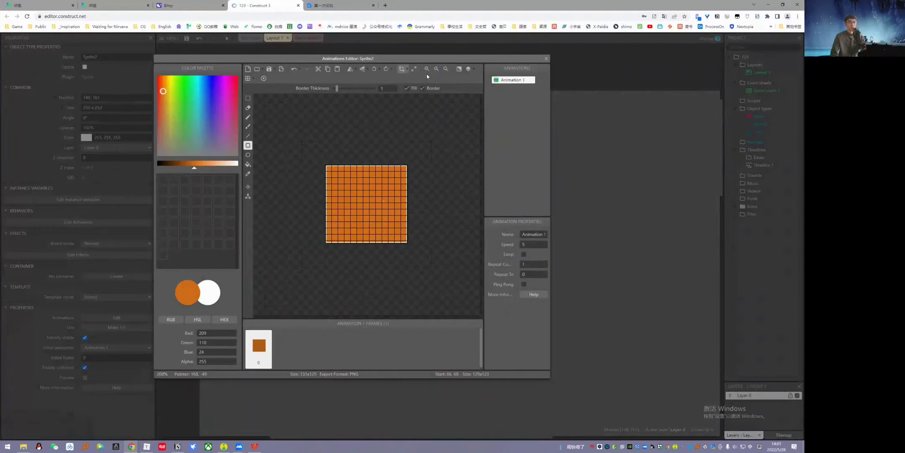
pyautogui.click(546, 59)
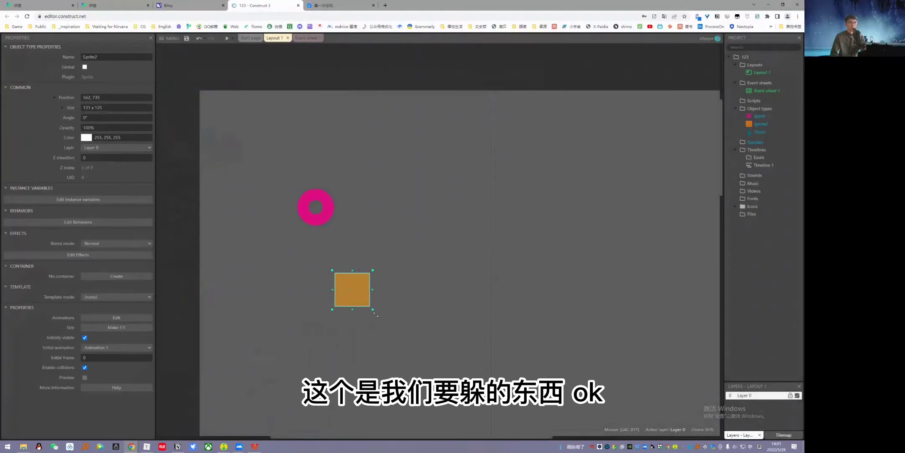
# Enlarge the orange square to about 188 × 180 px in the layout and give it the Bullet behavior
pyautogui.moveTo(369, 314); pyautogui.dragTo(347, 313)
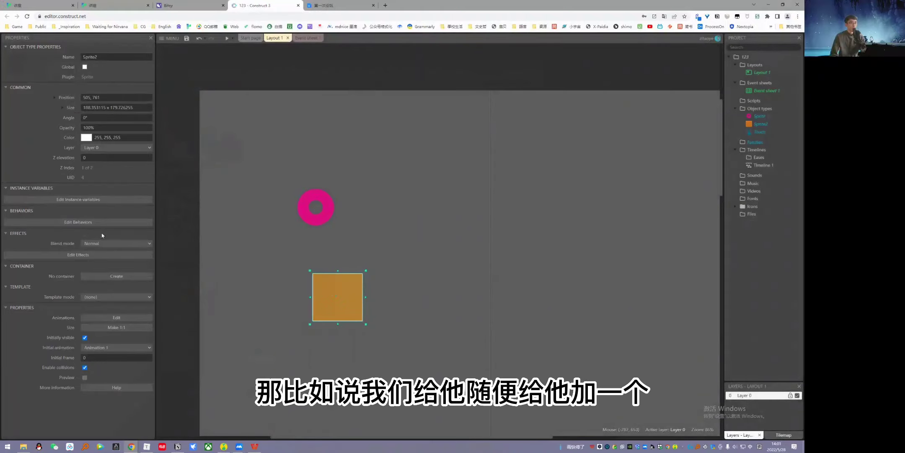
pyautogui.click(88, 222)
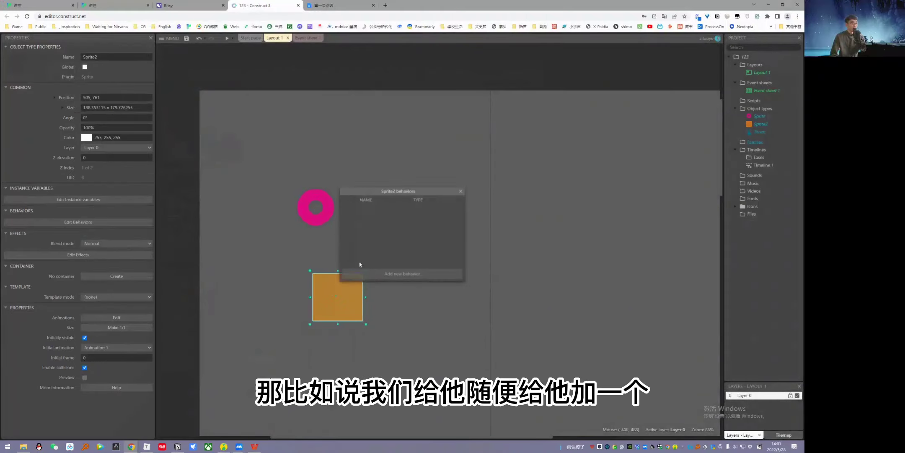
pyautogui.click(391, 275)
pyautogui.write('bu')
pyautogui.press('Return')
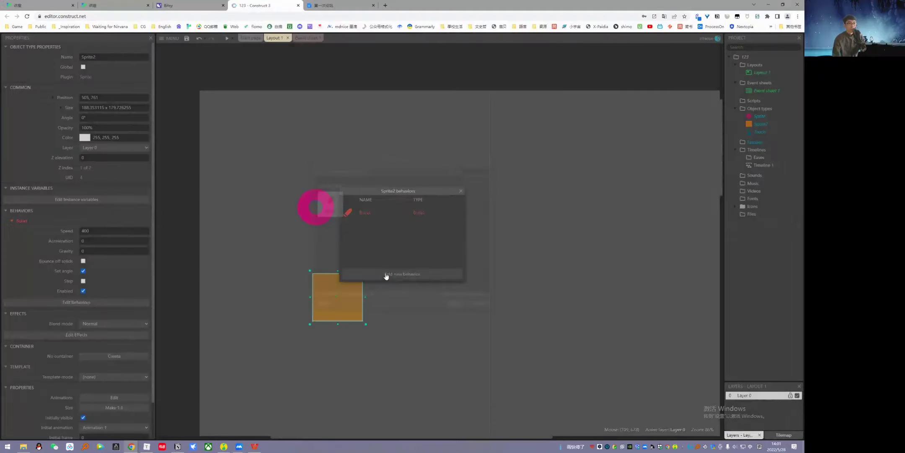
pyautogui.click(461, 191)
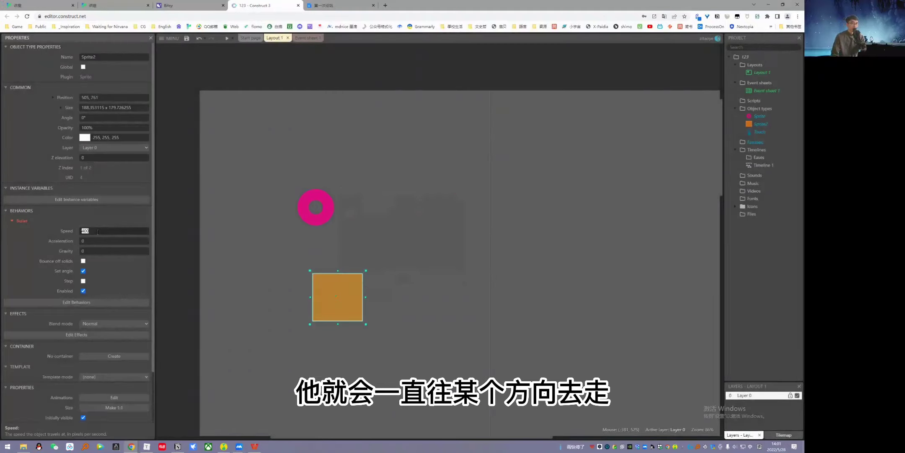
# Set the orange square's Bullet speed to 800 and its acceleration to 10
pyautogui.press('BackSpace')
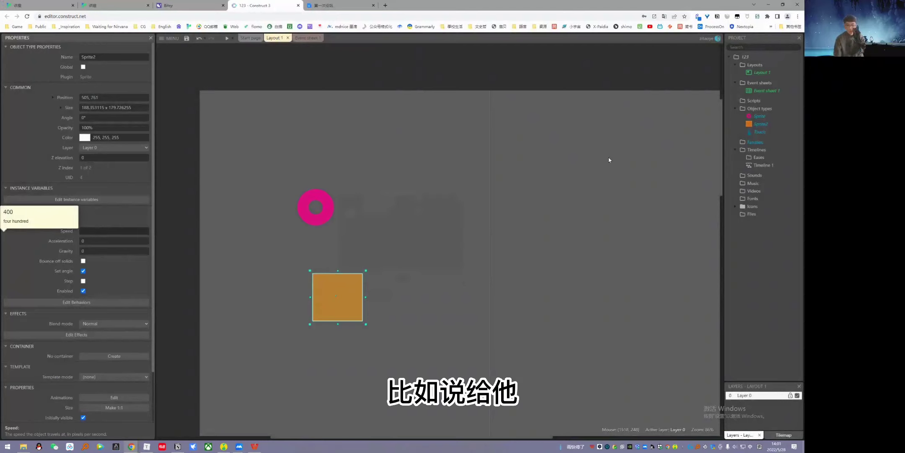
pyautogui.write('800')
pyautogui.press('Tab')
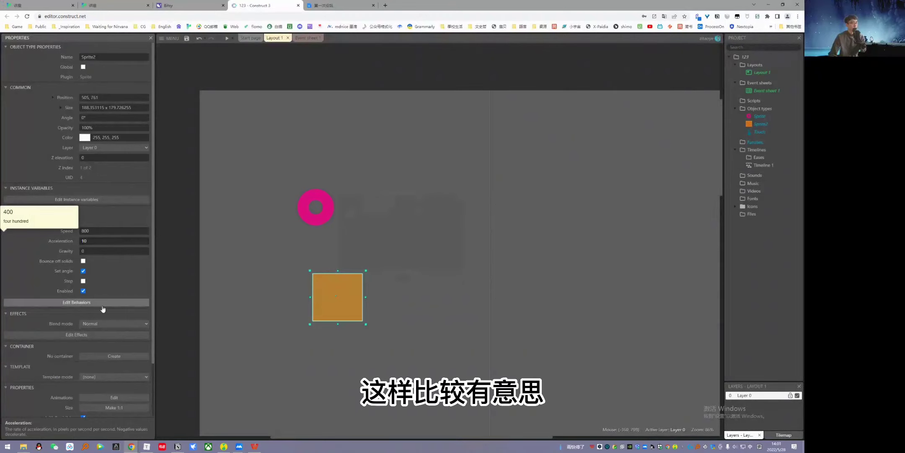
# Add the Wrap behavior to the orange square and make it wrap to the Viewport
pyautogui.click(76, 302)
pyautogui.click(347, 210)
pyautogui.scroll(-1, 428, 247)
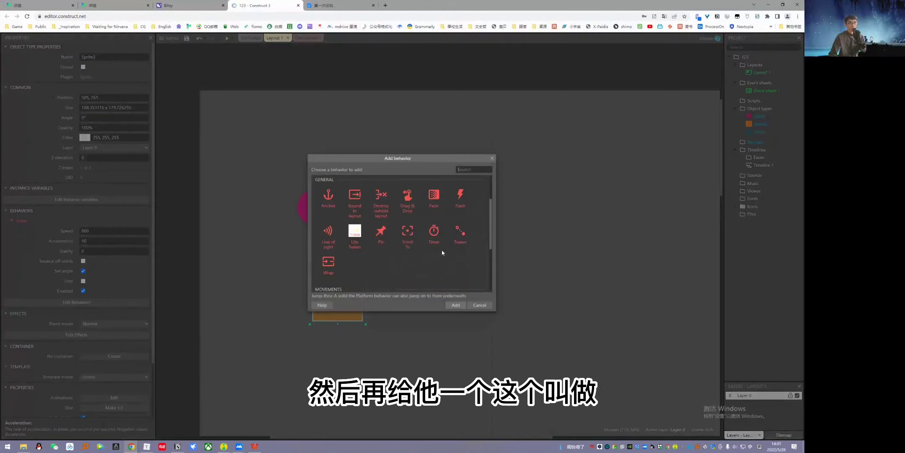
pyautogui.scroll(1, 331, 271)
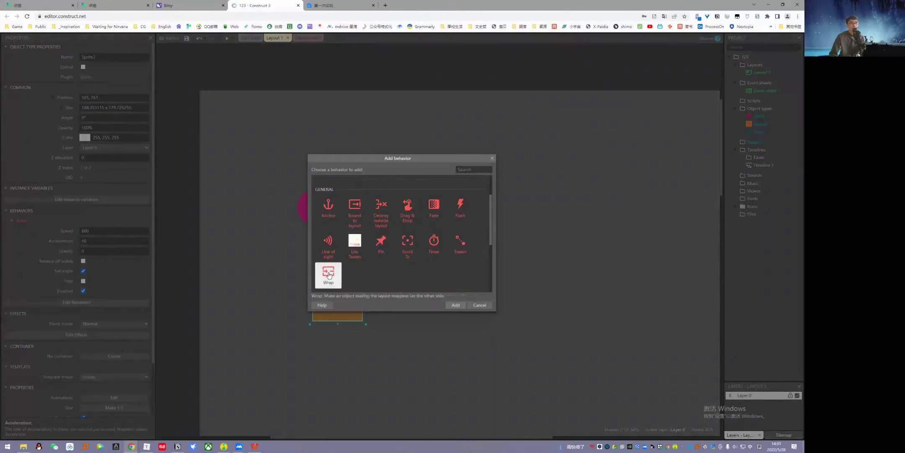
pyautogui.doubleClick(329, 276)
pyautogui.click(461, 190)
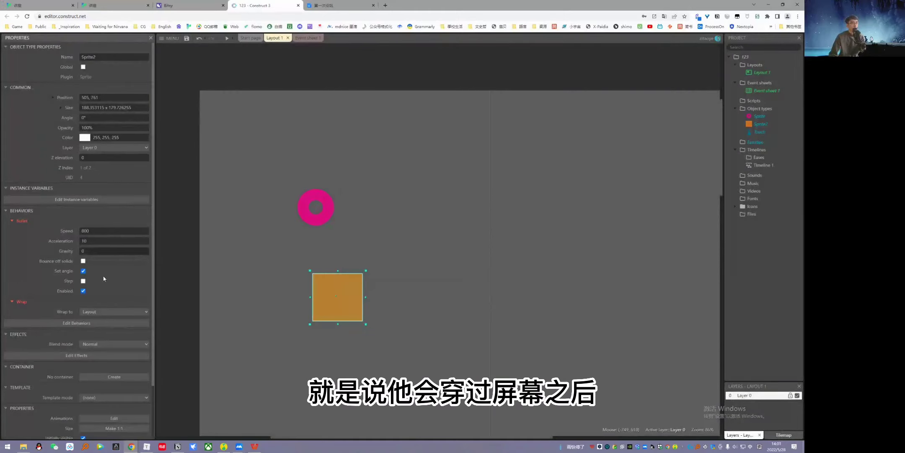
pyautogui.click(89, 314)
pyautogui.click(98, 324)
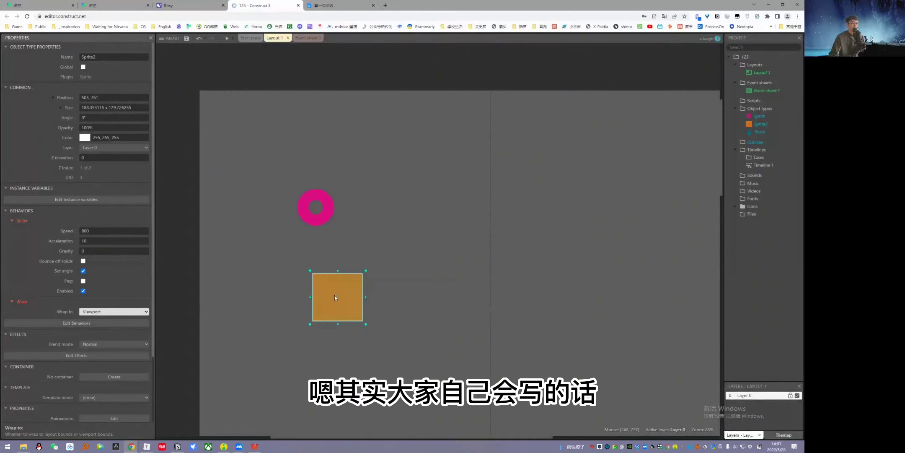
# Preview the layout to check how the orange square moves and wraps, and close the preview
pyautogui.click(395, 309)
pyautogui.click(227, 38)
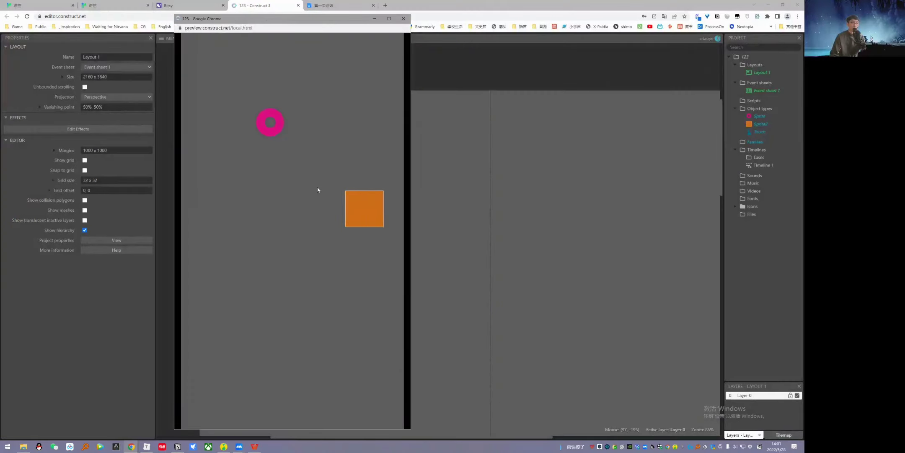
pyautogui.click(403, 18)
# Add a System event to Event sheet 1 that runs every 1.0 seconds
pyautogui.click(300, 37)
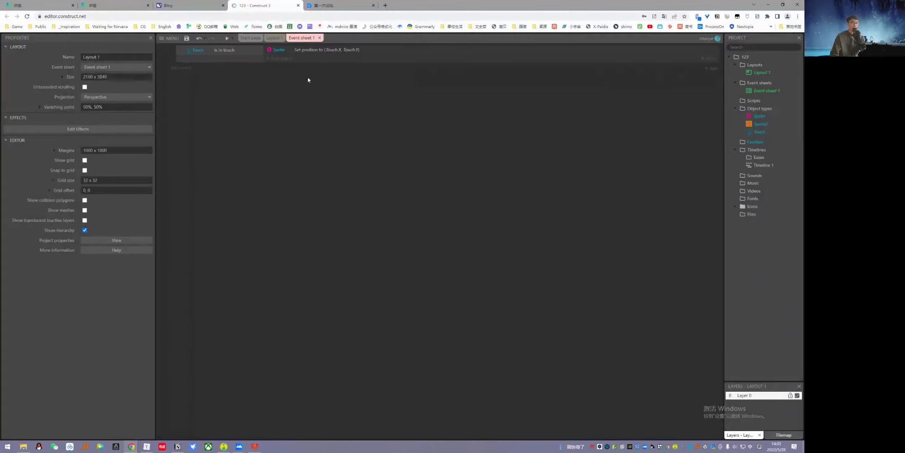
pyautogui.doubleClick(318, 198)
pyautogui.doubleClick(416, 261)
pyautogui.write('ever')
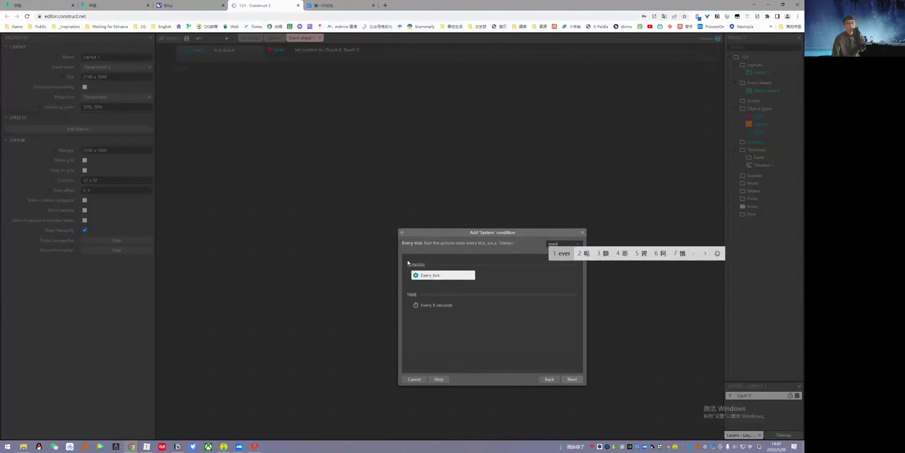
pyautogui.doubleClick(423, 307)
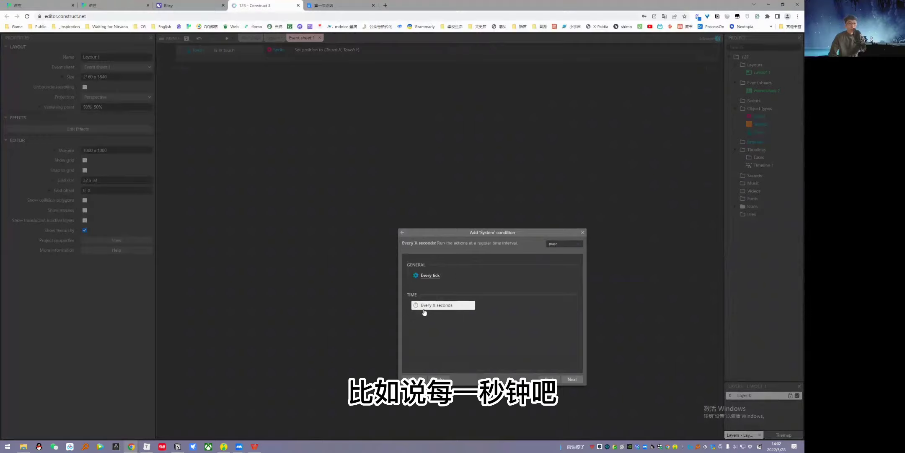
pyautogui.click(587, 366)
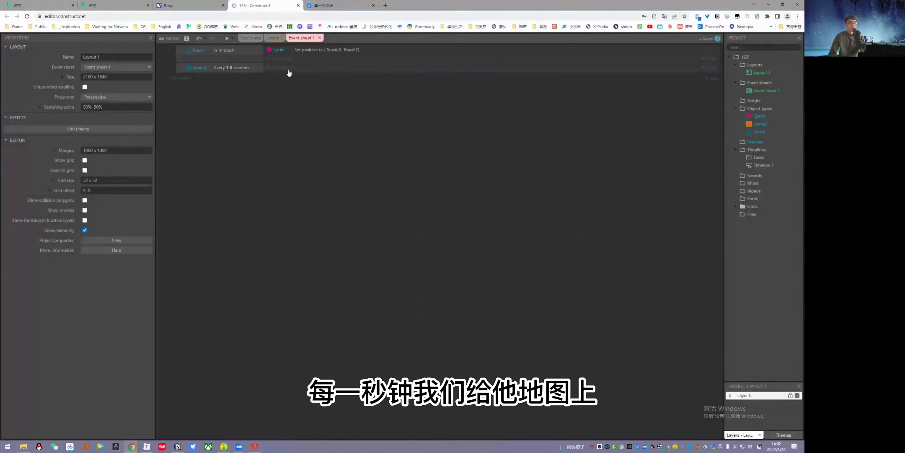
# Add a System Create object action to the Every 1.0 seconds event, with Sprite2 as the object to create
pyautogui.click(288, 71)
pyautogui.doubleClick(415, 262)
pyautogui.write("s'p")
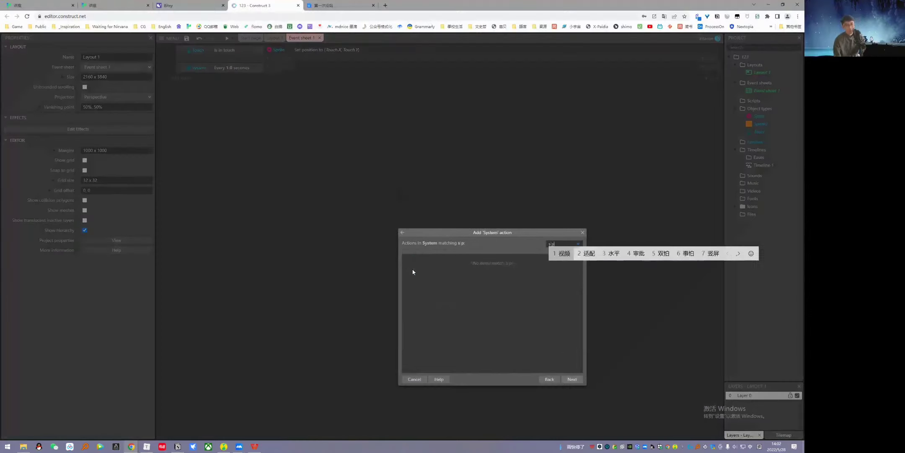
pyautogui.write('create')
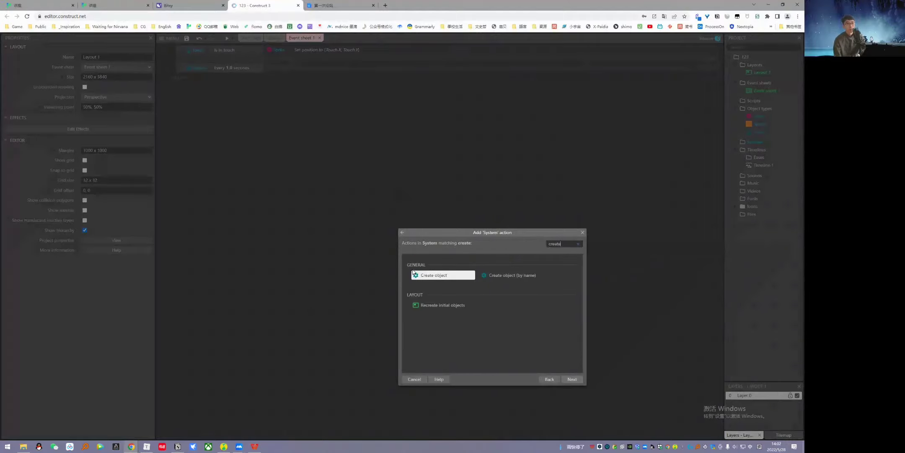
pyautogui.doubleClick(438, 272)
pyautogui.click(528, 318)
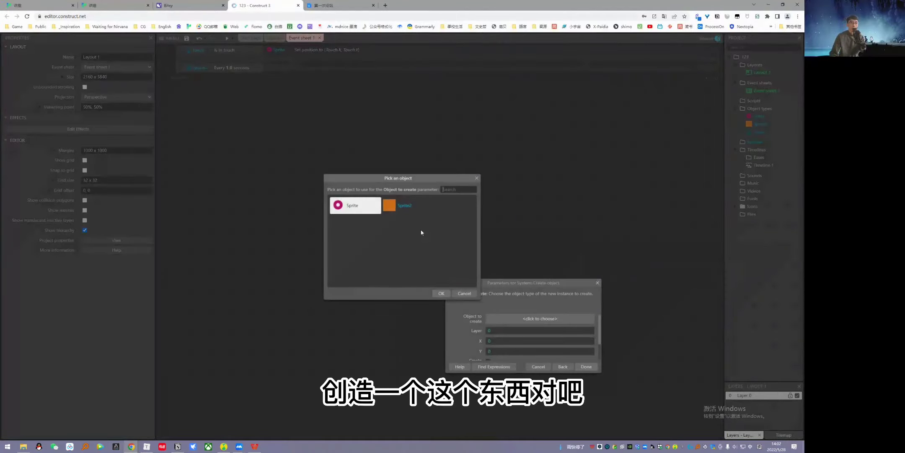
pyautogui.click(407, 205)
# Set the created object's Y coordinate to random(0,1800), finish the action and return to Layout 1
pyautogui.click(510, 344)
pyautogui.moveTo(497, 283); pyautogui.dragTo(429, 247)
pyautogui.write('random(')
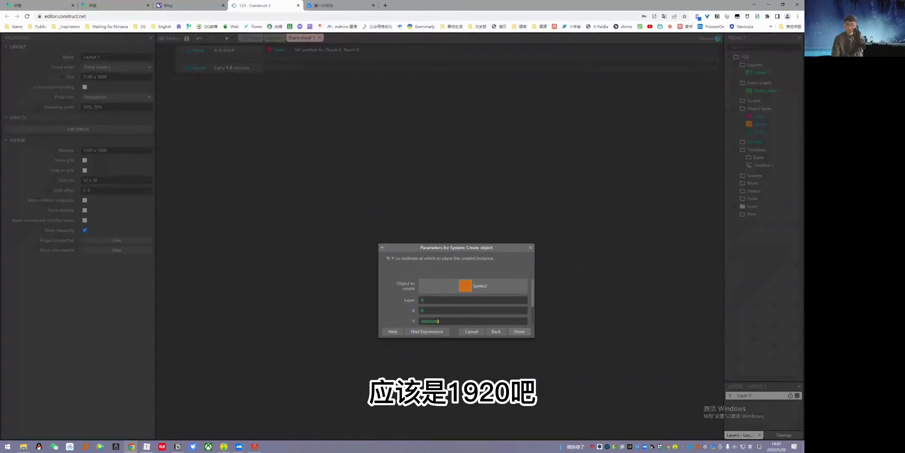
pyautogui.write('0')
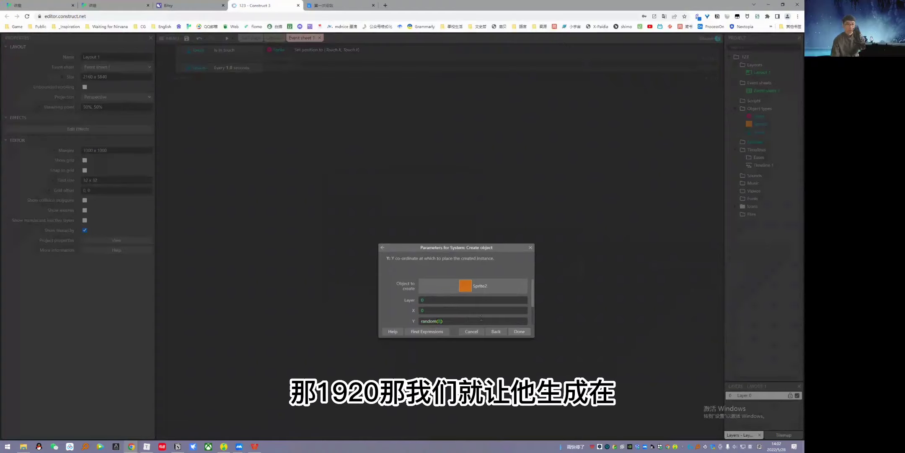
pyautogui.write(',1800')
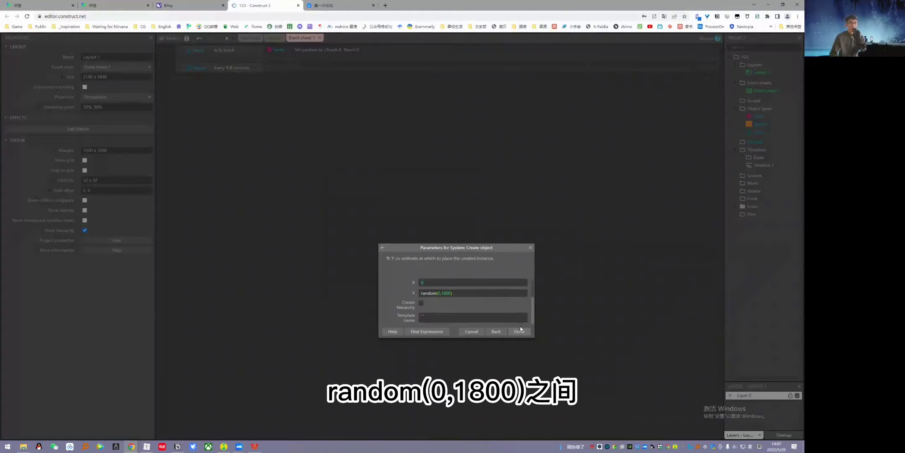
pyautogui.click(519, 332)
pyautogui.click(274, 38)
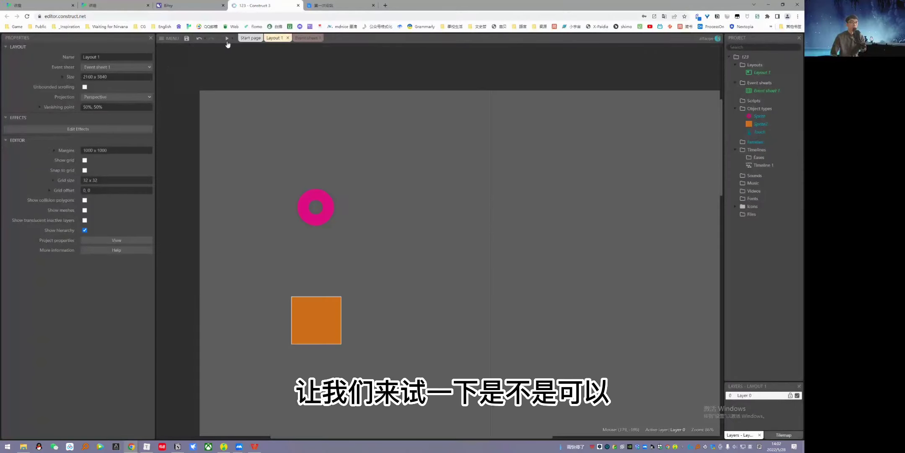
# Preview the layout to check how the orange squares spawn, close the preview and return to Event sheet 1
pyautogui.click(225, 39)
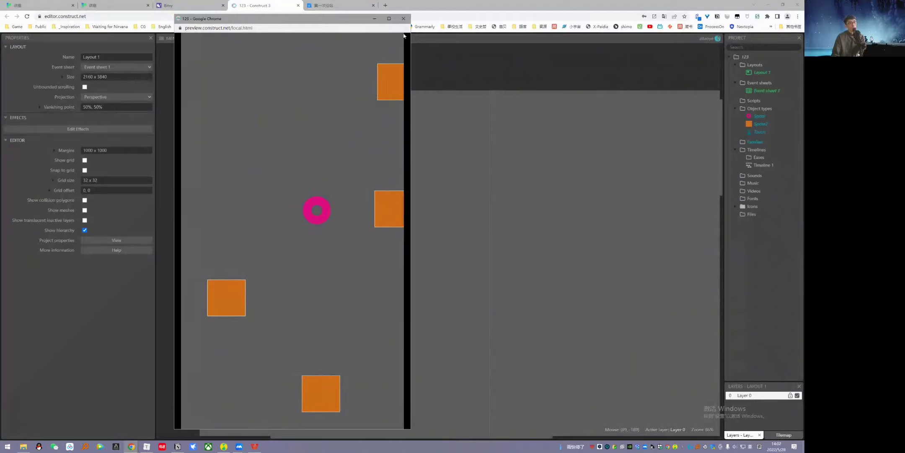
pyautogui.hotkey('ctrl', 'w')
pyautogui.click(301, 40)
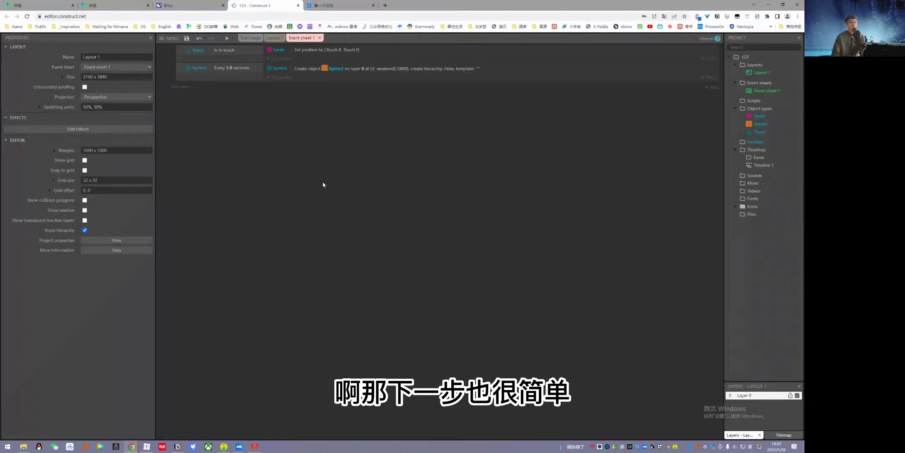
# Add a Sprite event to Event sheet 1 with the condition On collision with another object, choosing Sprite2 as the object
pyautogui.doubleClick(323, 188)
pyautogui.doubleClick(443, 263)
pyautogui.scroll(-5, 503, 302)
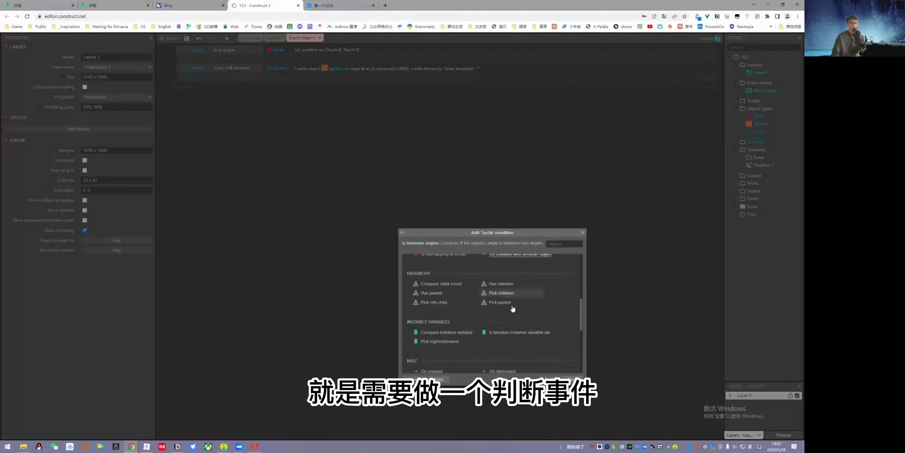
pyautogui.doubleClick(532, 256)
pyautogui.click(465, 285)
pyautogui.click(403, 205)
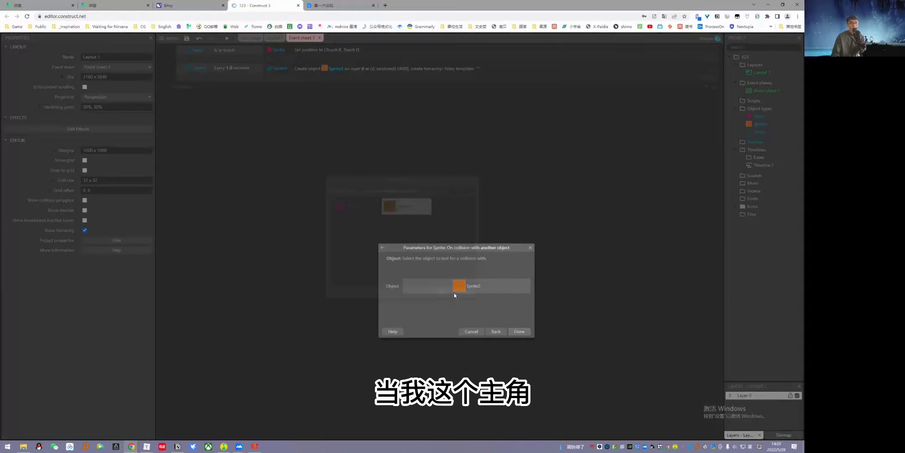
pyautogui.click(510, 333)
# Add a System action to the Sprite collision event that restarts the game
pyautogui.click(277, 91)
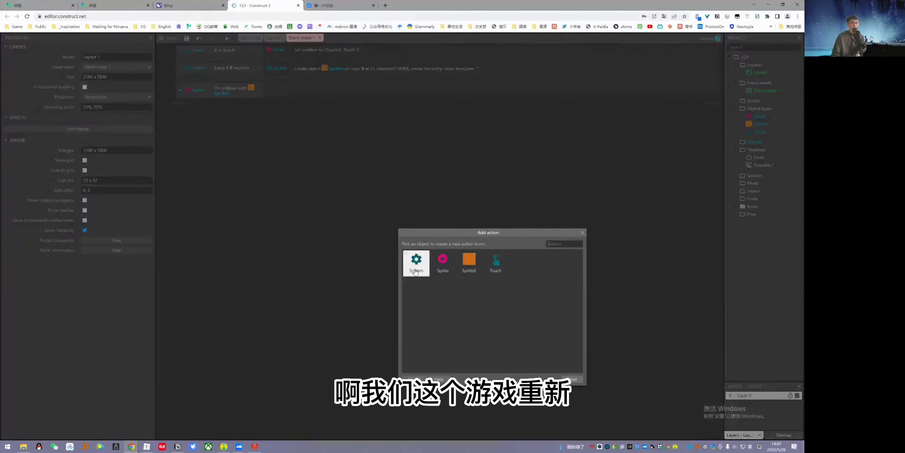
pyautogui.doubleClick(416, 272)
pyautogui.doubleClick(431, 274)
# Preview Layout 1, move the pink ring around among the orange squares to test the game, and close the preview
pyautogui.click(273, 38)
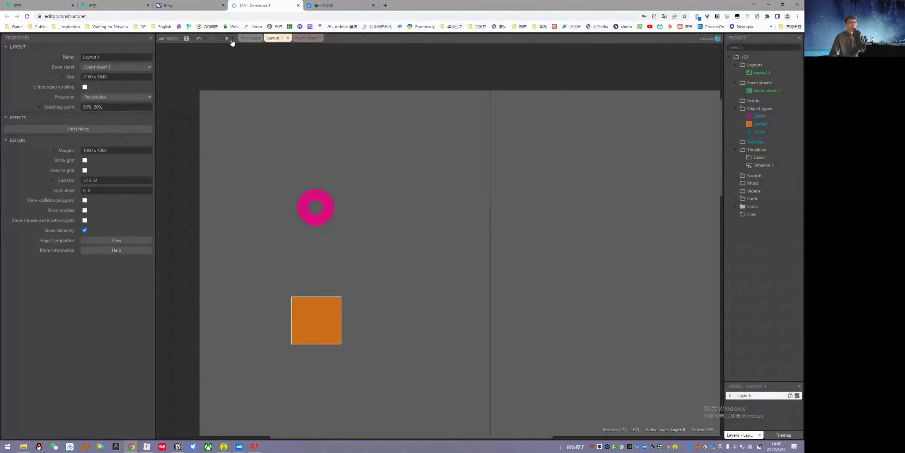
pyautogui.click(230, 39)
pyautogui.moveTo(320, 151)
pyautogui.mouseDown()
pyautogui.moveTo(302, 172)
pyautogui.moveTo(307, 194)
pyautogui.moveTo(300, 137)
pyautogui.moveTo(296, 191)
pyautogui.moveTo(303, 176)
pyautogui.moveTo(272, 206)
pyautogui.moveTo(301, 197)
pyautogui.moveTo(317, 152)
pyautogui.moveTo(304, 194)
pyautogui.moveTo(318, 184)
pyautogui.moveTo(311, 200)
pyautogui.moveTo(331, 198)
pyautogui.moveTo(288, 136)
pyautogui.moveTo(329, 153)
pyautogui.moveTo(315, 195)
pyautogui.moveTo(363, 151)
pyautogui.moveTo(296, 132)
pyautogui.moveTo(272, 159)
pyautogui.moveTo(322, 255)
pyautogui.moveTo(320, 244)
pyautogui.moveTo(273, 309)
pyautogui.moveTo(303, 244)
pyautogui.moveTo(275, 221)
pyautogui.moveTo(333, 273)
pyautogui.moveTo(328, 316)
pyautogui.moveTo(315, 287)
pyautogui.moveTo(276, 293)
pyautogui.moveTo(342, 268)
pyautogui.moveTo(328, 253)
pyautogui.moveTo(336, 294)
pyautogui.moveTo(305, 346)
pyautogui.moveTo(282, 315)
pyautogui.moveTo(304, 266)
pyautogui.moveTo(323, 256)
pyautogui.moveTo(333, 263)
pyautogui.moveTo(318, 329)
pyautogui.moveTo(285, 312)
pyautogui.moveTo(295, 275)
pyautogui.moveTo(320, 282)
pyautogui.moveTo(313, 275)
pyautogui.moveTo(330, 286)
pyautogui.moveTo(304, 319)
pyautogui.moveTo(270, 301)
pyautogui.moveTo(303, 248)
pyautogui.moveTo(328, 275)
pyautogui.moveTo(299, 308)
pyautogui.moveTo(275, 288)
pyautogui.moveTo(277, 307)
pyautogui.moveTo(316, 303)
pyautogui.moveTo(330, 274)
pyautogui.moveTo(345, 298)
pyautogui.moveTo(320, 283)
pyautogui.moveTo(364, 279)
pyautogui.mouseUp()
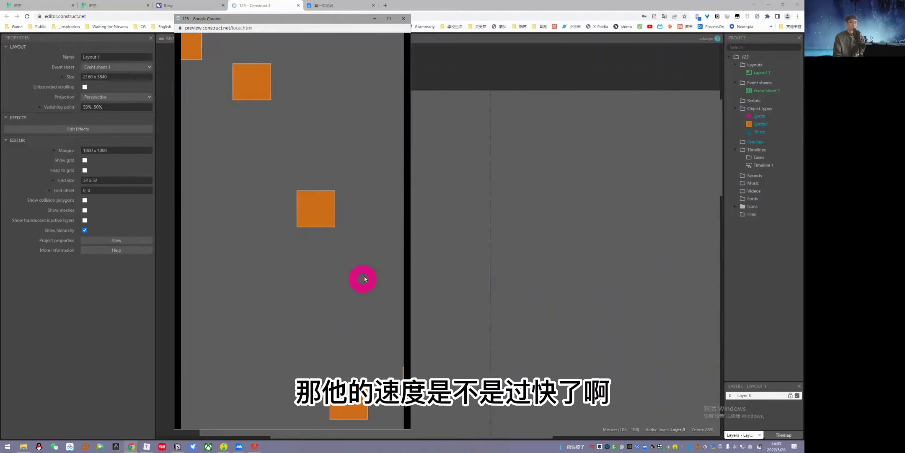
pyautogui.moveTo(364, 279); pyautogui.dragTo(270, 122)
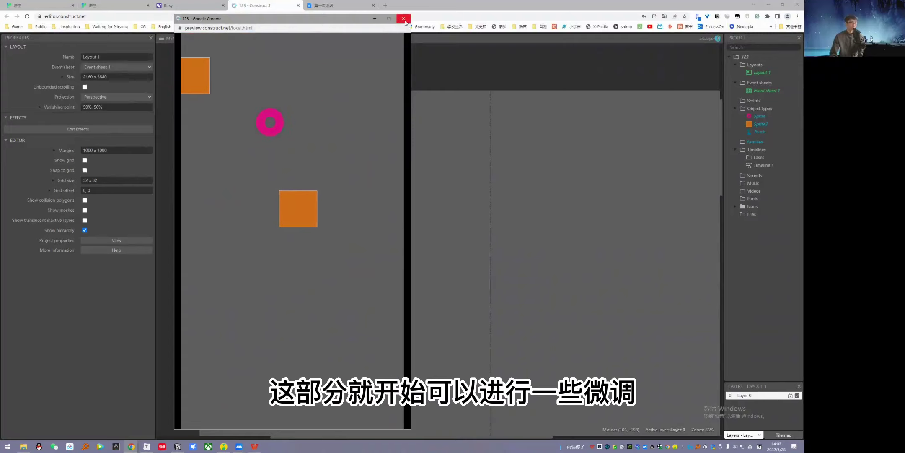
pyautogui.click(403, 19)
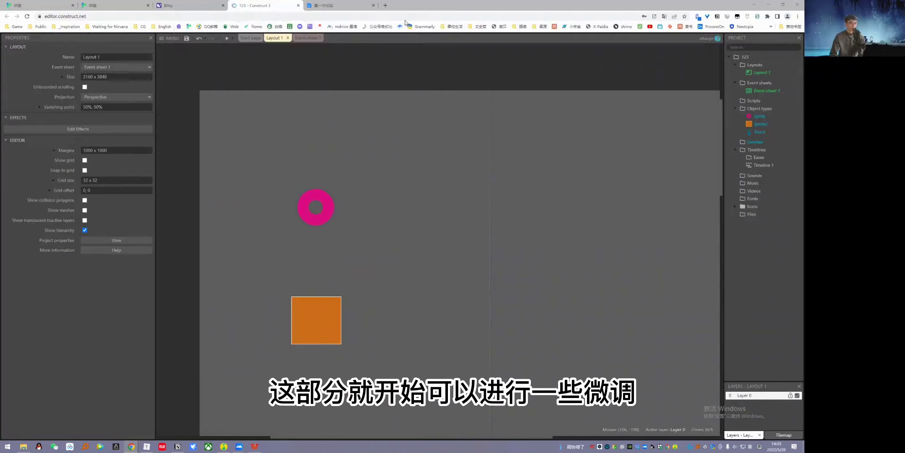
pyautogui.click(186, 38)
pyautogui.click(180, 63)
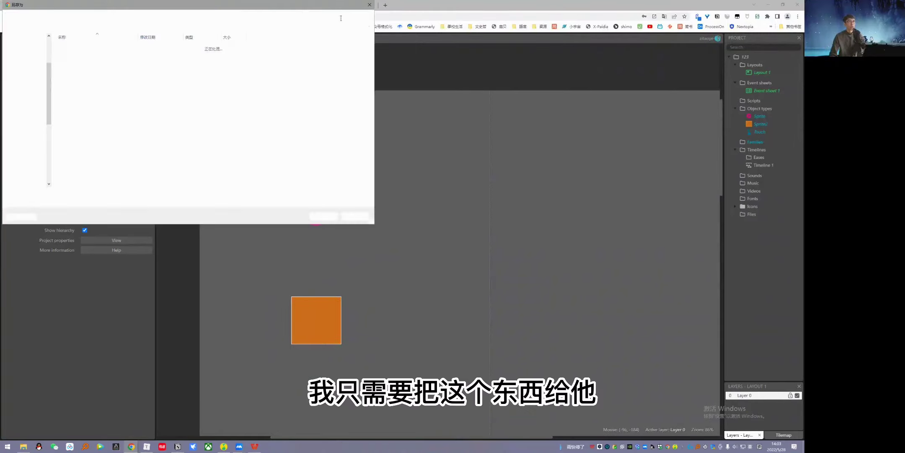
pyautogui.click(369, 5)
# Look at the project's export platforms, including Web (HTML5), and close the platform choice without exporting, keeping the project open
pyautogui.click(168, 38)
pyautogui.moveTo(180, 49)
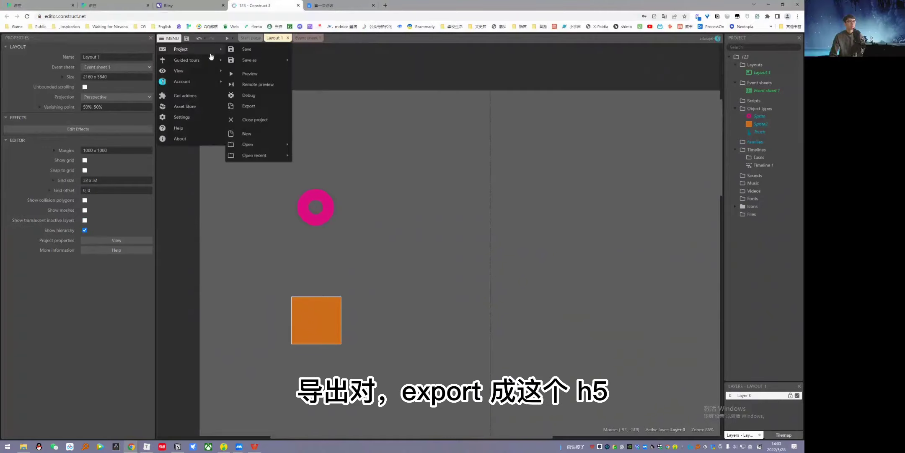
pyautogui.click(248, 107)
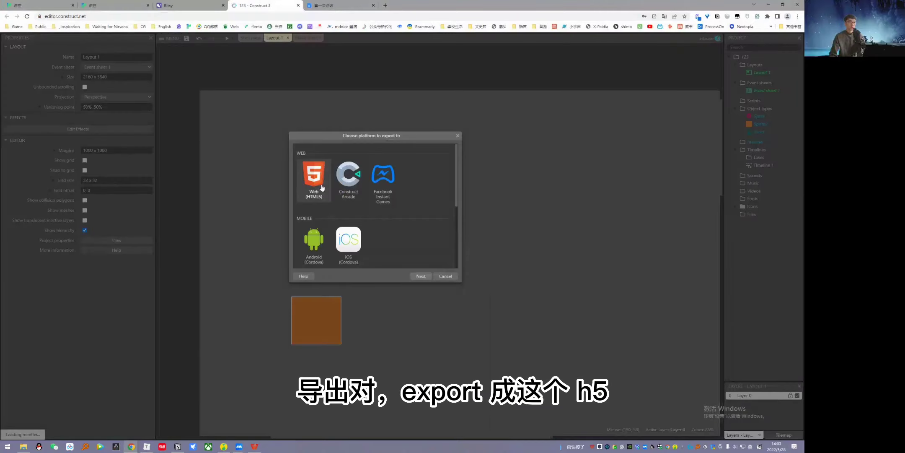
pyautogui.click(456, 137)
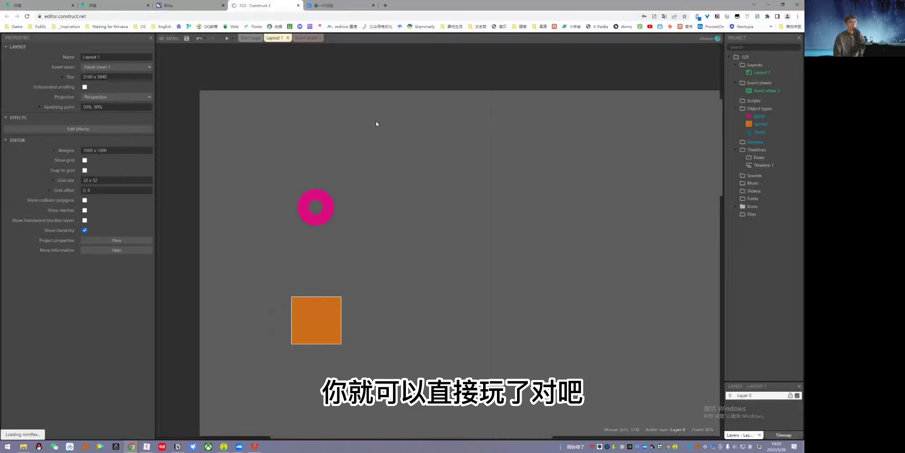
pyautogui.click(298, 5)
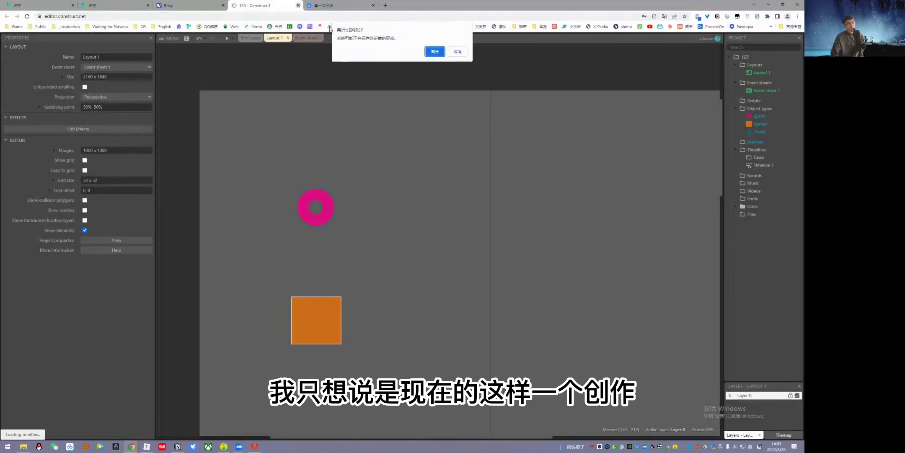
pyautogui.click(449, 54)
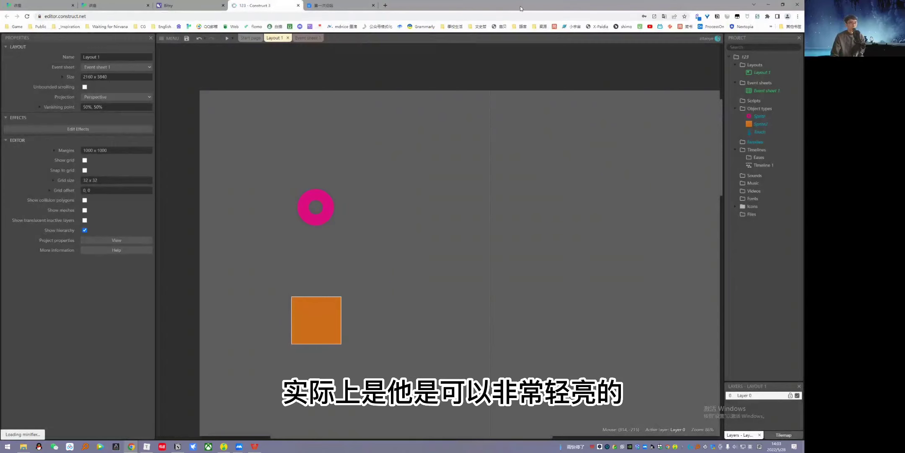
# Switch to the presentation window, start the slide show from the current slide and advance to the 限制?即兴! slide
pyautogui.click(255, 446)
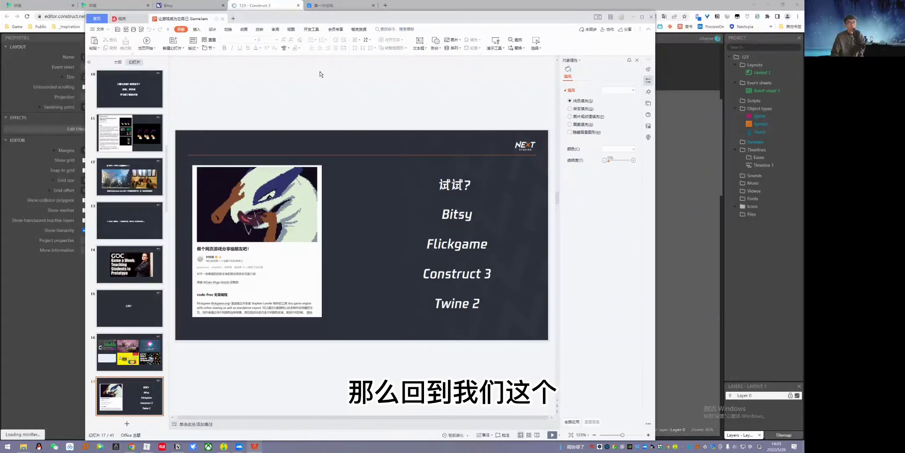
pyautogui.click(147, 41)
pyautogui.click(417, 226)
pyautogui.scroll(1, 418, 226)
pyautogui.click(418, 226)
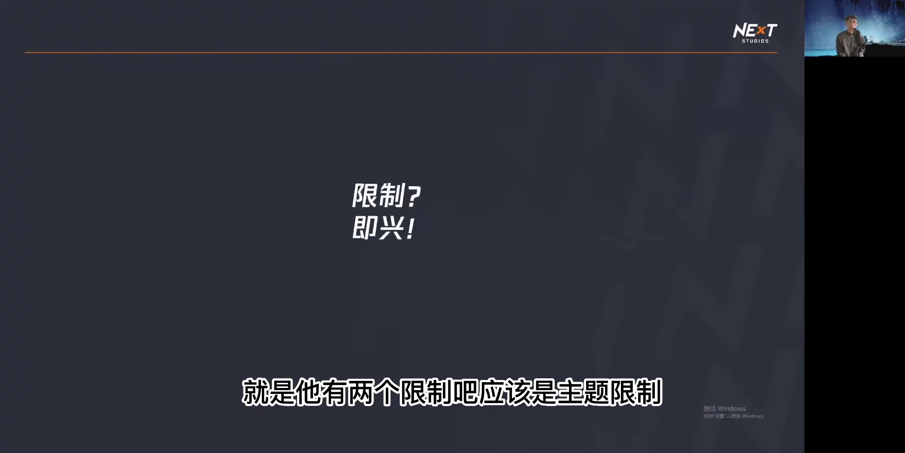